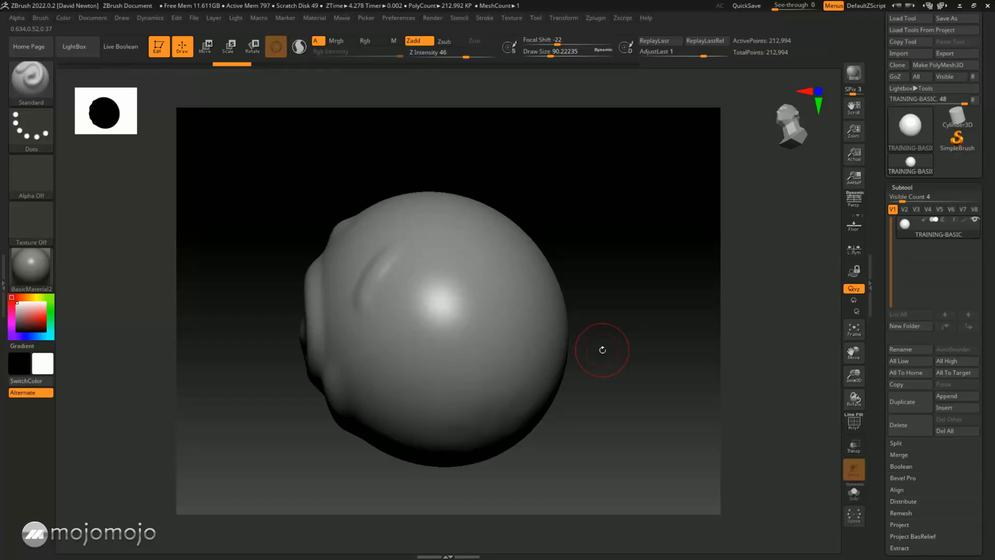
- Sculpt several raised strokes across the lower part of the sphere with the Standard brush
{"action": "mouse_move", "coordinate": [624, 279]}
{"action": "left_mouse_down"}
{"action": "mouse_move", "coordinate": [617, 297]}
{"action": "mouse_move", "coordinate": [580, 306]}
{"action": "left_mouse_up"}
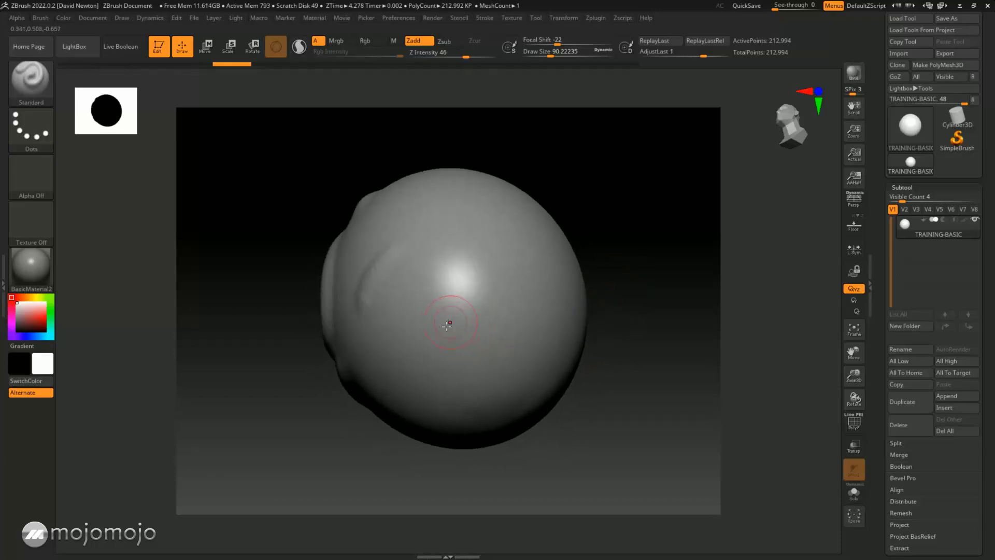
{"action": "mouse_move", "coordinate": [431, 348]}
{"action": "left_mouse_down"}
{"action": "mouse_move", "coordinate": [492, 274]}
{"action": "mouse_move", "coordinate": [521, 290]}
{"action": "mouse_move", "coordinate": [453, 386]}
{"action": "mouse_move", "coordinate": [506, 343]}
{"action": "mouse_move", "coordinate": [550, 261]}
{"action": "left_mouse_up"}
{"action": "mouse_move", "coordinate": [630, 277]}
{"action": "left_mouse_down"}
{"action": "mouse_move", "coordinate": [644, 282]}
{"action": "mouse_move", "coordinate": [606, 296]}
{"action": "mouse_move", "coordinate": [629, 317]}
{"action": "mouse_move", "coordinate": [504, 329]}
{"action": "mouse_move", "coordinate": [452, 365]}
{"action": "mouse_move", "coordinate": [448, 405]}
{"action": "left_mouse_up"}
{"action": "mouse_move", "coordinate": [454, 338]}
{"action": "left_mouse_down"}
{"action": "mouse_move", "coordinate": [504, 284]}
{"action": "mouse_move", "coordinate": [456, 348]}
{"action": "mouse_move", "coordinate": [450, 395]}
{"action": "left_mouse_up"}
{"action": "mouse_move", "coordinate": [586, 279]}
{"action": "left_mouse_down"}
{"action": "mouse_move", "coordinate": [601, 250]}
{"action": "mouse_move", "coordinate": [590, 262]}
{"action": "mouse_move", "coordinate": [607, 277]}
{"action": "mouse_move", "coordinate": [583, 304]}
{"action": "mouse_move", "coordinate": [582, 328]}
{"action": "left_mouse_up"}
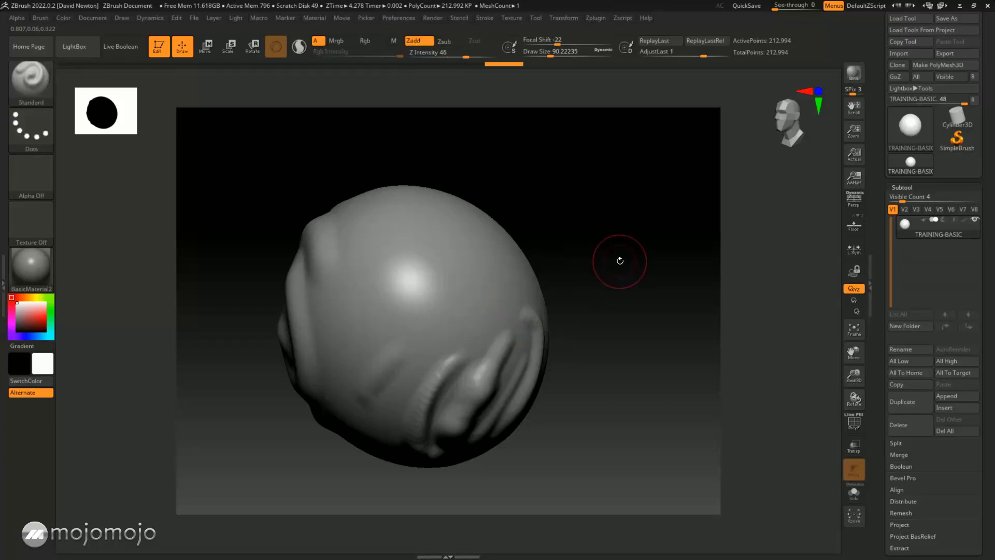
- Paint an oval mask on the smooth area of the sphere above the sculpted ridges
{"action": "key", "text": "ctrl"}
{"action": "key", "text": "ctrl"}
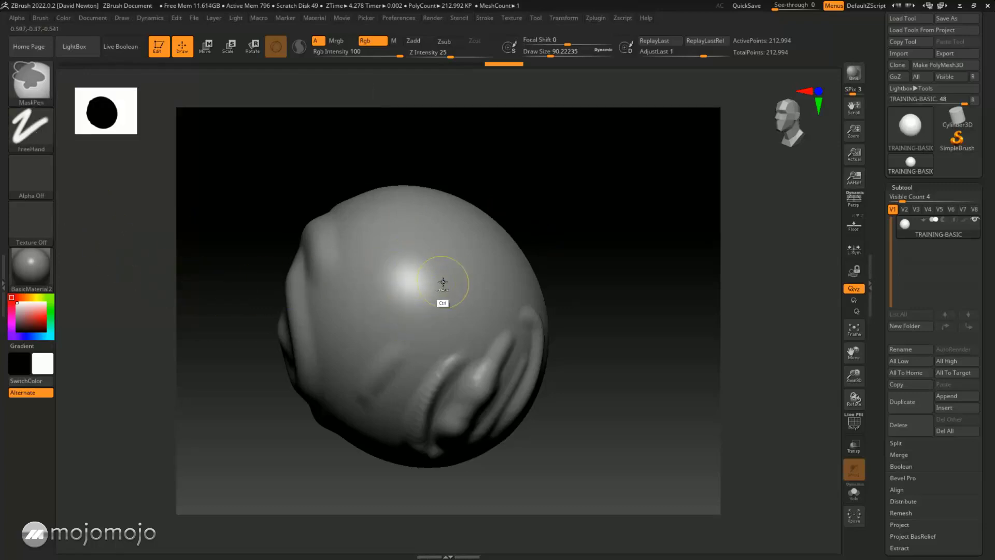
{"action": "mouse_move", "coordinate": [430, 235]}
{"action": "left_mouse_down", "text": "ctrl"}
{"action": "mouse_move", "coordinate": [413, 236]}
{"action": "mouse_move", "coordinate": [384, 273]}
{"action": "mouse_move", "coordinate": [425, 322]}
{"action": "mouse_move", "coordinate": [457, 259]}
{"action": "mouse_move", "coordinate": [400, 256]}
{"action": "mouse_move", "coordinate": [449, 289]}
{"action": "mouse_move", "coordinate": [413, 264]}
{"action": "mouse_move", "coordinate": [433, 259]}
{"action": "mouse_move", "coordinate": [406, 307]}
{"action": "mouse_move", "coordinate": [429, 311]}
{"action": "left_mouse_up", "text": "ctrl"}
{"action": "mouse_move", "coordinate": [604, 260]}
{"action": "left_mouse_down"}
{"action": "mouse_move", "coordinate": [620, 260]}
{"action": "mouse_move", "coordinate": [613, 277]}
{"action": "left_mouse_up"}
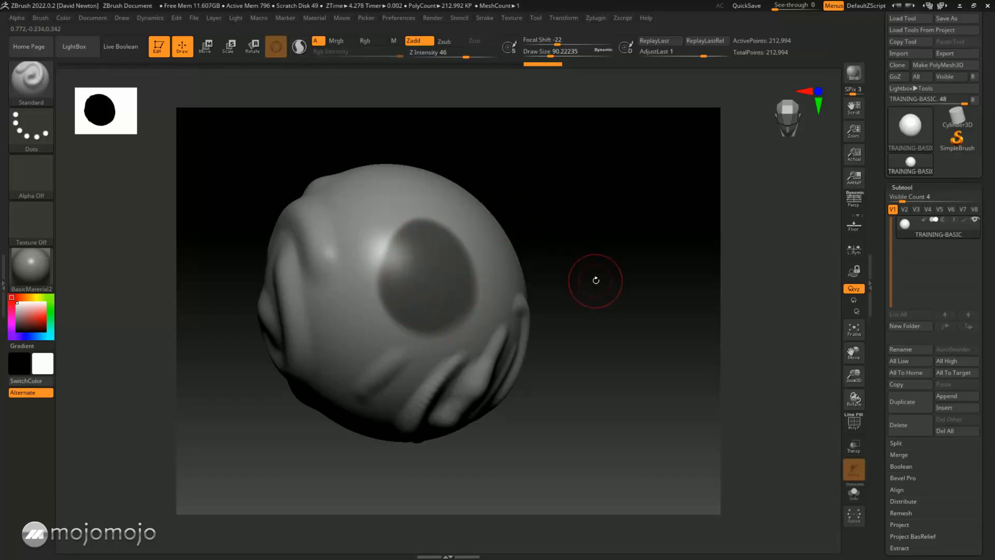
- Blur the oval mask's edge and sharpen it again
{"action": "key", "text": "ctrl"}
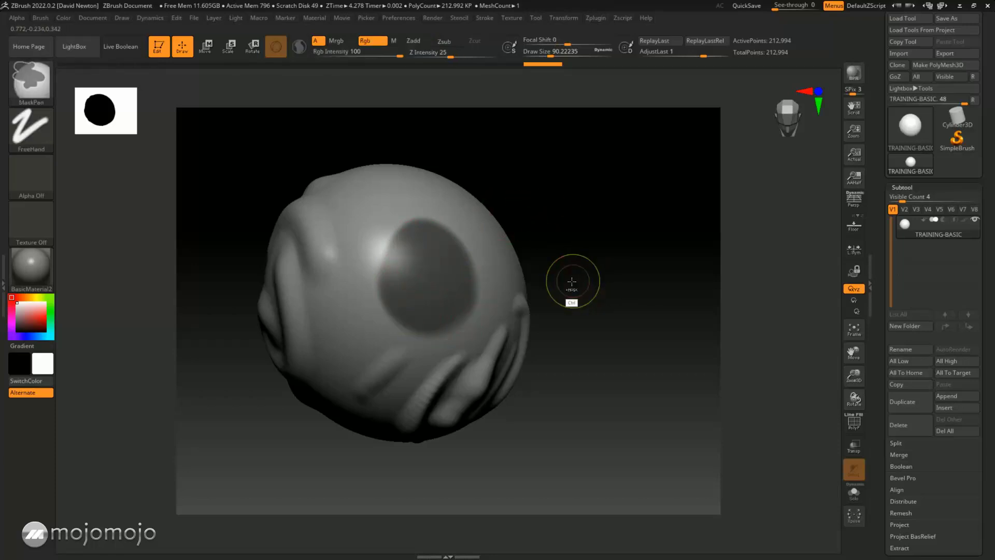
{"action": "left_click", "coordinate": [423, 280], "text": "ctrl"}
{"action": "key", "text": "alt"}
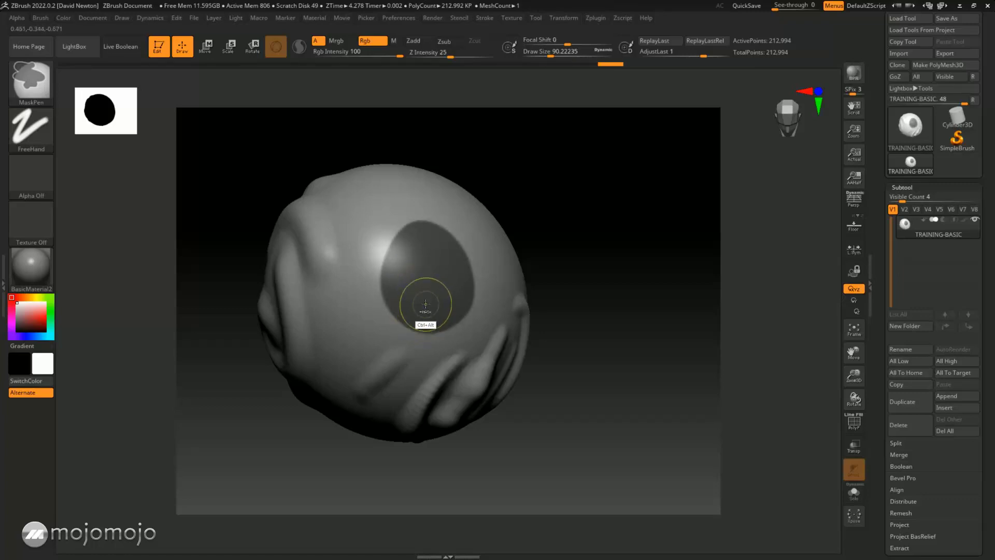
{"action": "key", "text": "ctrl"}
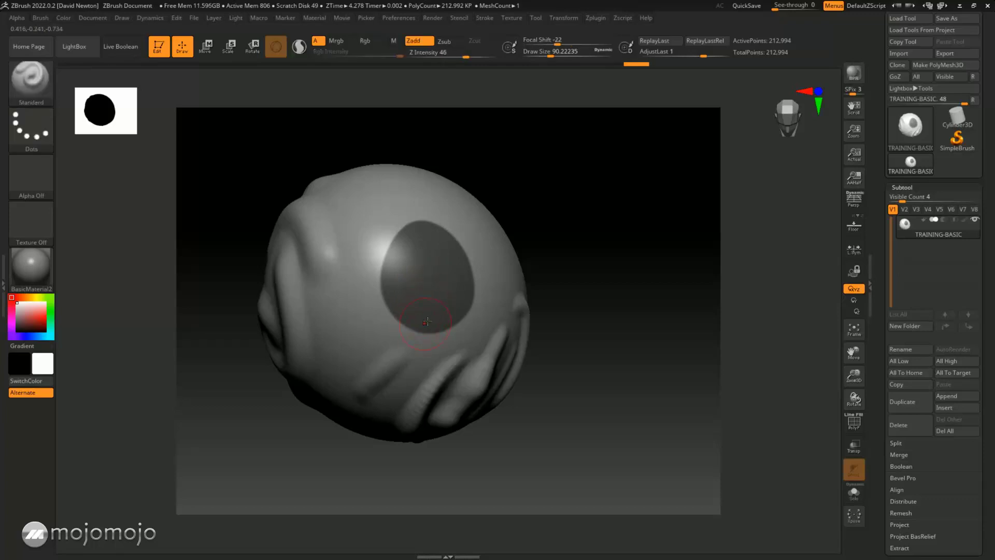
- Clear the oval mask from the sphere
{"action": "key", "text": "ctrl"}
{"action": "key", "text": "ctrl"}
{"action": "left_click_drag", "start_coordinate": [591, 184], "coordinate": [618, 218], "text": "ctrl"}
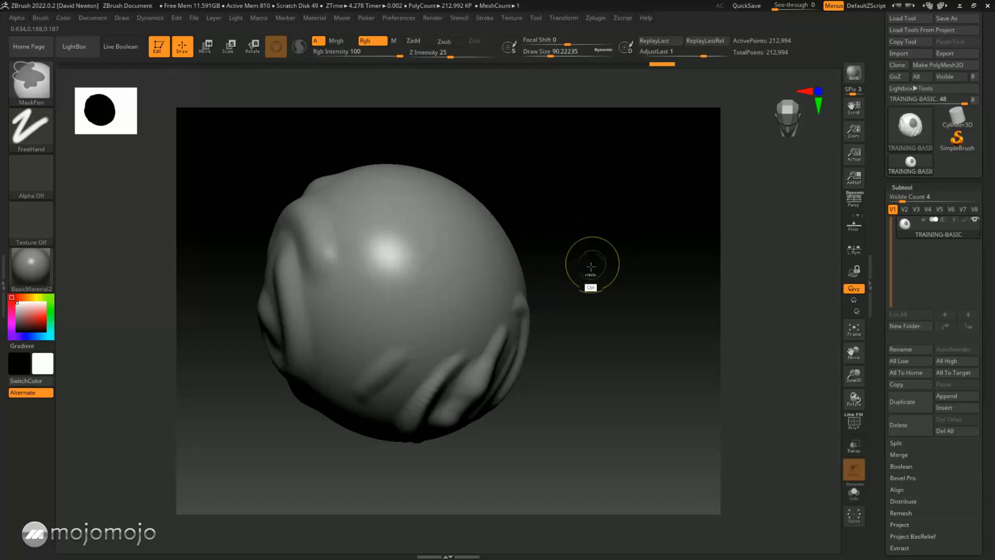
- Paint a rounded mask with a short tail on the smooth area of the sphere and sharpen its edge
{"action": "mouse_move", "coordinate": [445, 254]}
{"action": "left_mouse_down", "text": "ctrl"}
{"action": "mouse_move", "coordinate": [424, 285]}
{"action": "mouse_move", "coordinate": [413, 238]}
{"action": "mouse_move", "coordinate": [438, 306]}
{"action": "mouse_move", "coordinate": [403, 266]}
{"action": "mouse_move", "coordinate": [430, 241]}
{"action": "mouse_move", "coordinate": [369, 306]}
{"action": "mouse_move", "coordinate": [380, 274]}
{"action": "mouse_move", "coordinate": [433, 249]}
{"action": "left_mouse_up", "text": "ctrl"}
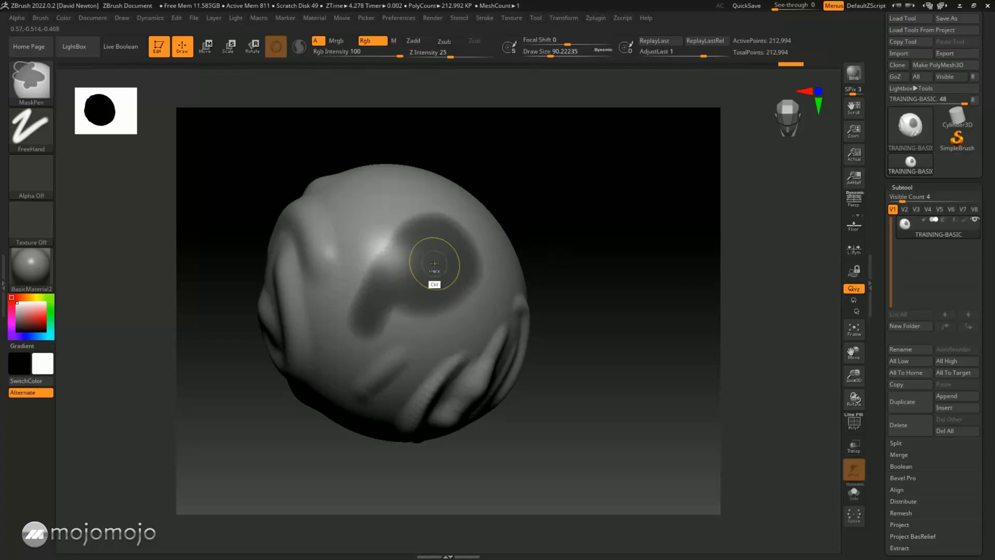
{"action": "mouse_move", "coordinate": [429, 285]}
{"action": "left_mouse_down", "text": "ctrl"}
{"action": "mouse_move", "coordinate": [422, 272]}
{"action": "mouse_move", "coordinate": [355, 294]}
{"action": "mouse_move", "coordinate": [364, 271]}
{"action": "mouse_move", "coordinate": [357, 289]}
{"action": "mouse_move", "coordinate": [378, 292]}
{"action": "left_mouse_up", "text": "ctrl"}
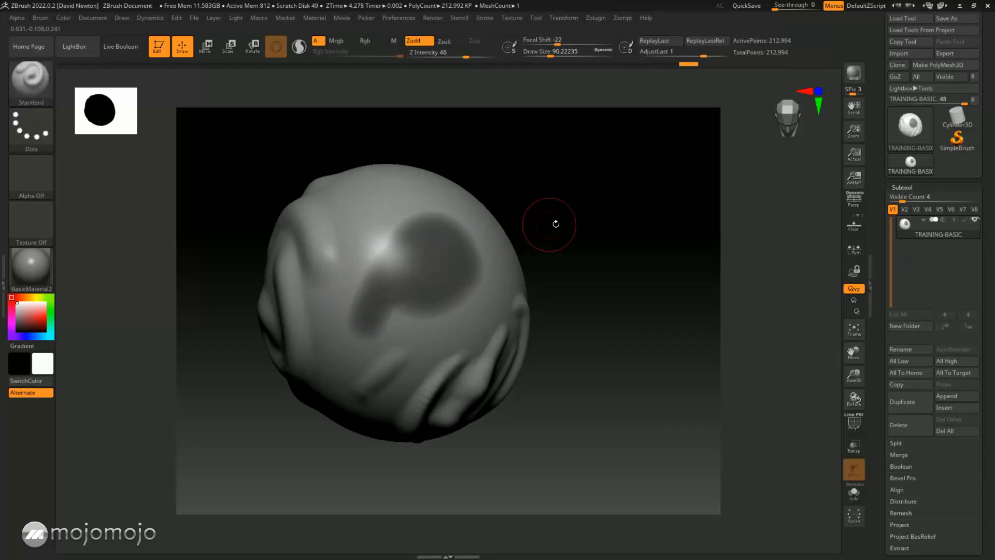
{"action": "key", "text": "ctrl"}
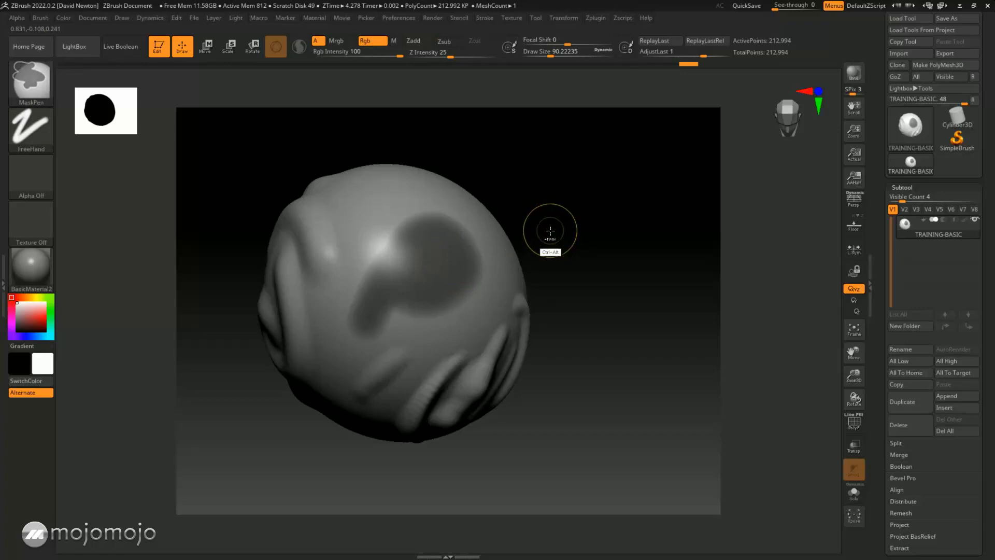
{"action": "left_click", "coordinate": [426, 263], "text": "ctrl+alt"}
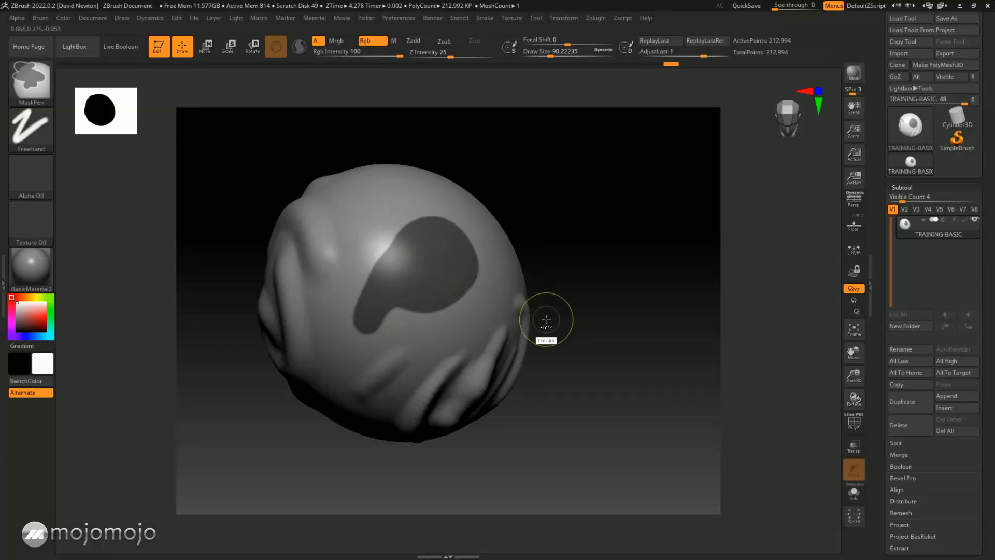
{"action": "left_click_drag", "start_coordinate": [596, 249], "coordinate": [600, 258]}
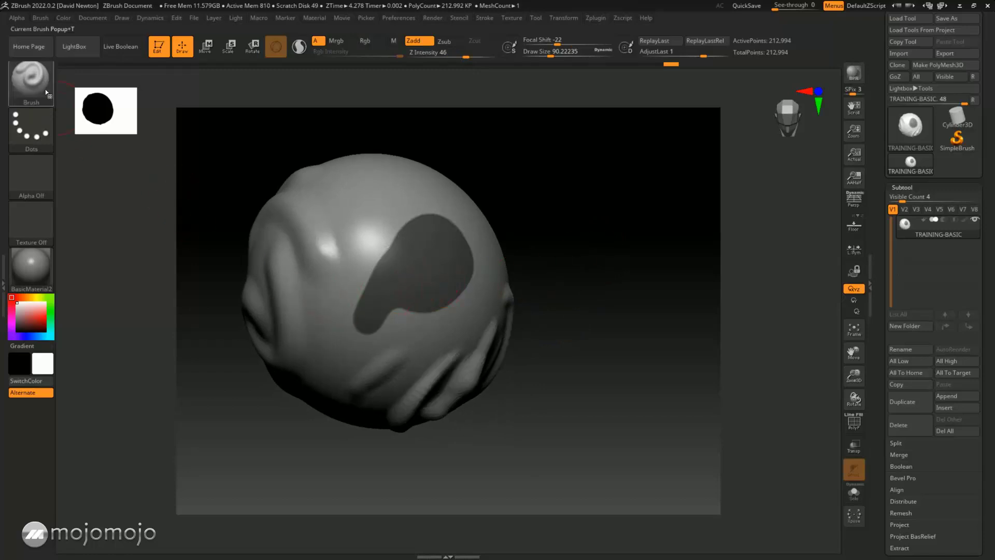
- Sculpt Standard brush strokes across the edges of the masked shape and clear the mask
{"action": "left_click_drag", "start_coordinate": [368, 207], "coordinate": [388, 237]}
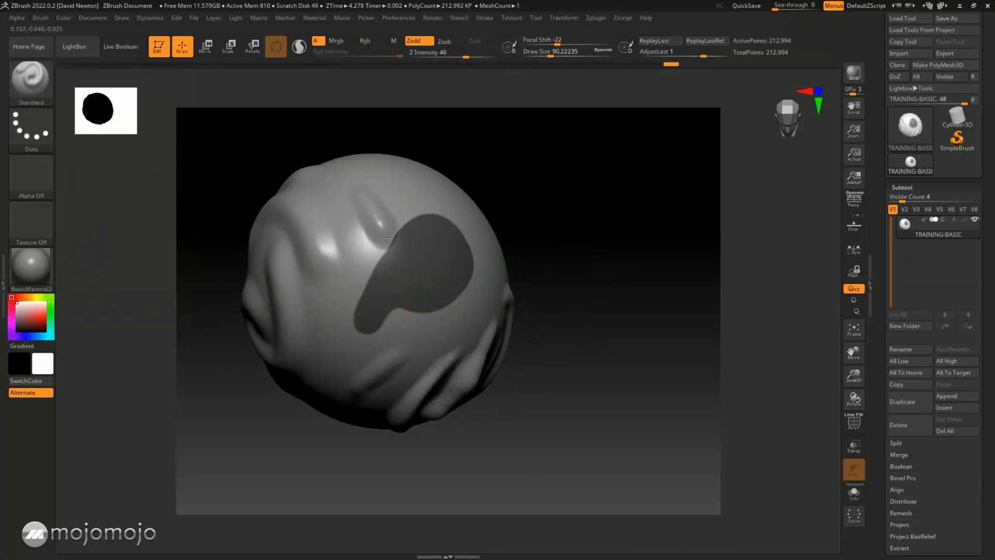
{"action": "left_click_drag", "start_coordinate": [588, 273], "coordinate": [576, 275]}
{"action": "left_click_drag", "start_coordinate": [594, 212], "coordinate": [617, 211]}
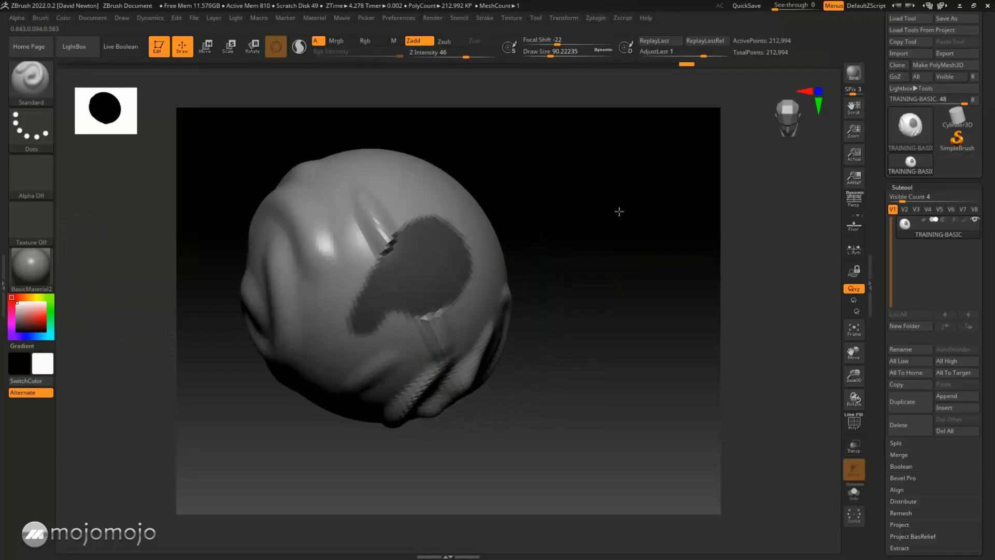
{"action": "left_click_drag", "start_coordinate": [378, 265], "coordinate": [385, 265]}
{"action": "left_click_drag", "start_coordinate": [416, 201], "coordinate": [435, 245]}
{"action": "mouse_move", "coordinate": [570, 242]}
{"action": "left_mouse_down"}
{"action": "mouse_move", "coordinate": [562, 248]}
{"action": "mouse_move", "coordinate": [590, 289]}
{"action": "mouse_move", "coordinate": [582, 271]}
{"action": "mouse_move", "coordinate": [615, 247]}
{"action": "mouse_move", "coordinate": [569, 260]}
{"action": "left_mouse_up"}
- Mask a small soft spot beside the creased edge and sculpt strokes around it with the Standard brush
{"action": "key", "text": "space"}
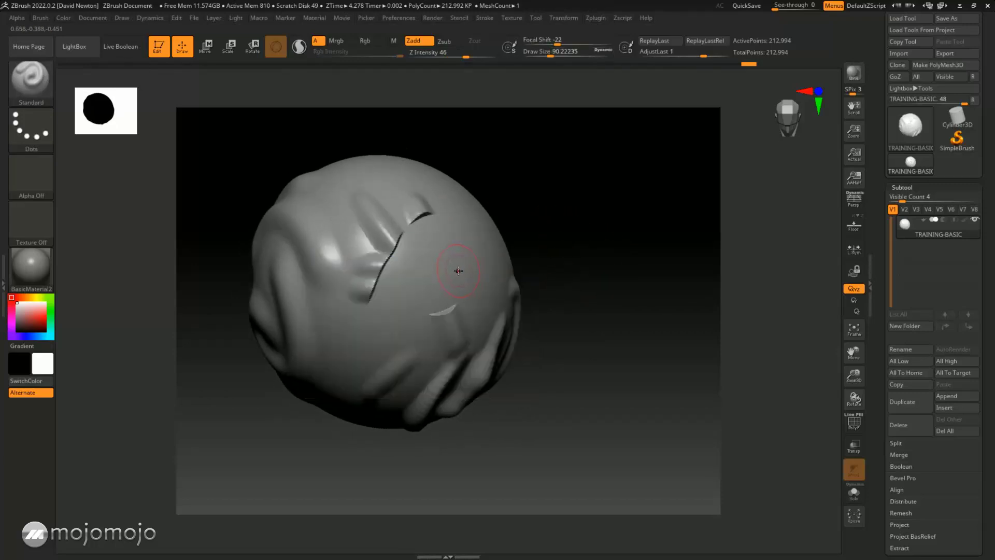
{"action": "mouse_move", "coordinate": [444, 263]}
{"action": "left_mouse_down", "text": "ctrl"}
{"action": "mouse_move", "coordinate": [429, 256]}
{"action": "mouse_move", "coordinate": [436, 277]}
{"action": "left_mouse_up", "text": "ctrl"}
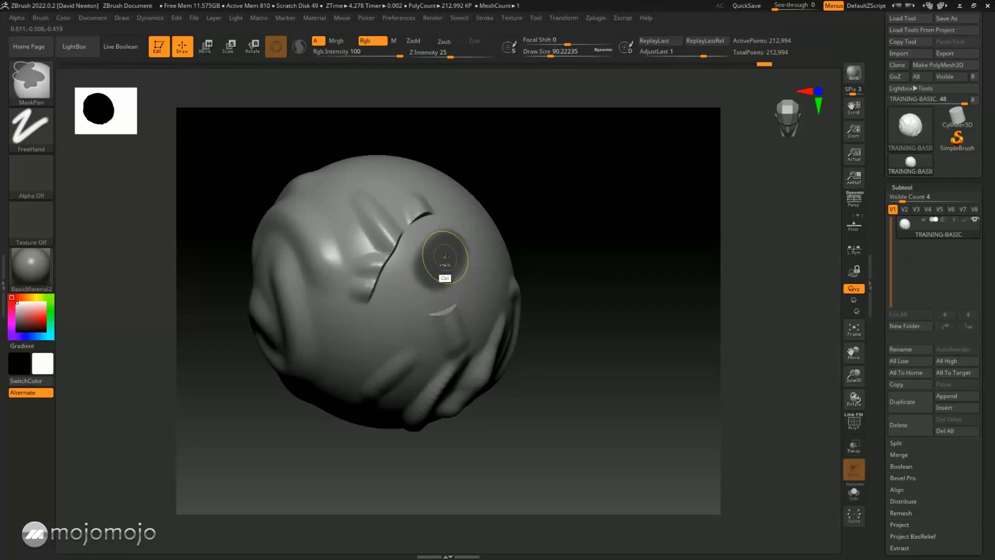
{"action": "left_click", "coordinate": [444, 258], "text": "ctrl"}
{"action": "left_click_drag", "start_coordinate": [405, 307], "coordinate": [428, 274]}
{"action": "left_click_drag", "start_coordinate": [554, 249], "coordinate": [429, 296]}
{"action": "left_click_drag", "start_coordinate": [361, 388], "coordinate": [398, 382]}
{"action": "mouse_move", "coordinate": [543, 298]}
{"action": "left_mouse_down"}
{"action": "mouse_move", "coordinate": [564, 334]}
{"action": "mouse_move", "coordinate": [565, 282]}
{"action": "mouse_move", "coordinate": [465, 266]}
{"action": "left_mouse_up"}
- Switch to the Move brush and set its draw size to about 158
{"action": "left_click", "coordinate": [28, 87]}
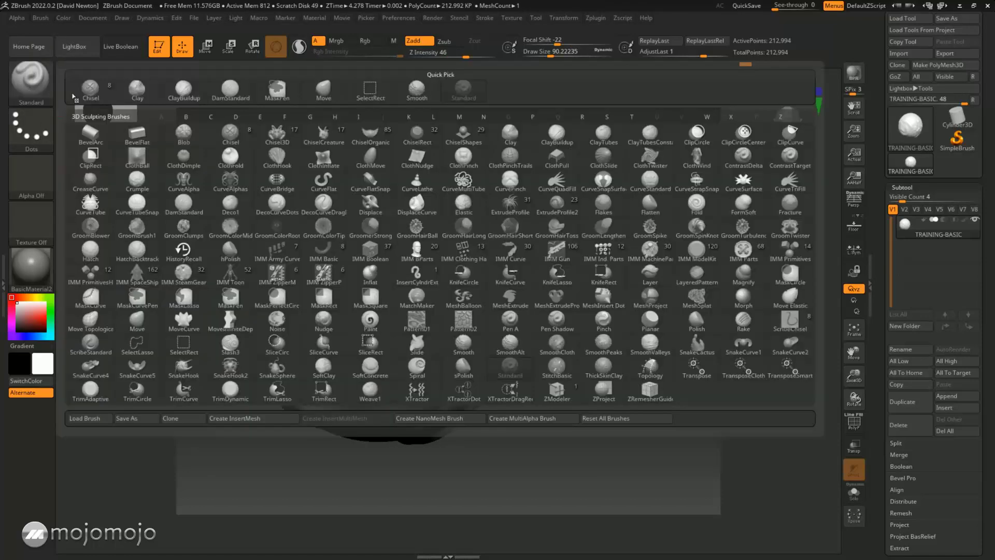
{"action": "left_click", "coordinate": [459, 117]}
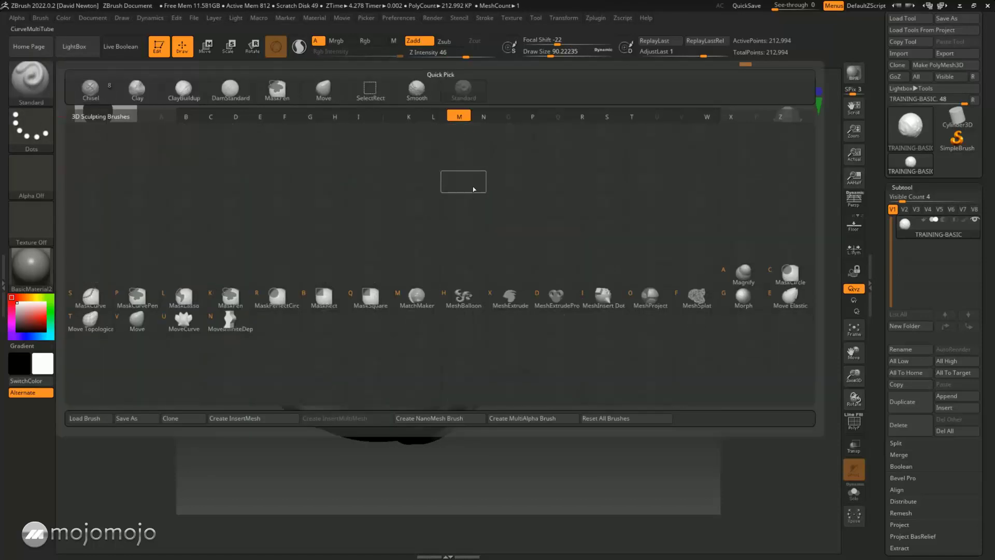
{"action": "left_click", "coordinate": [138, 324]}
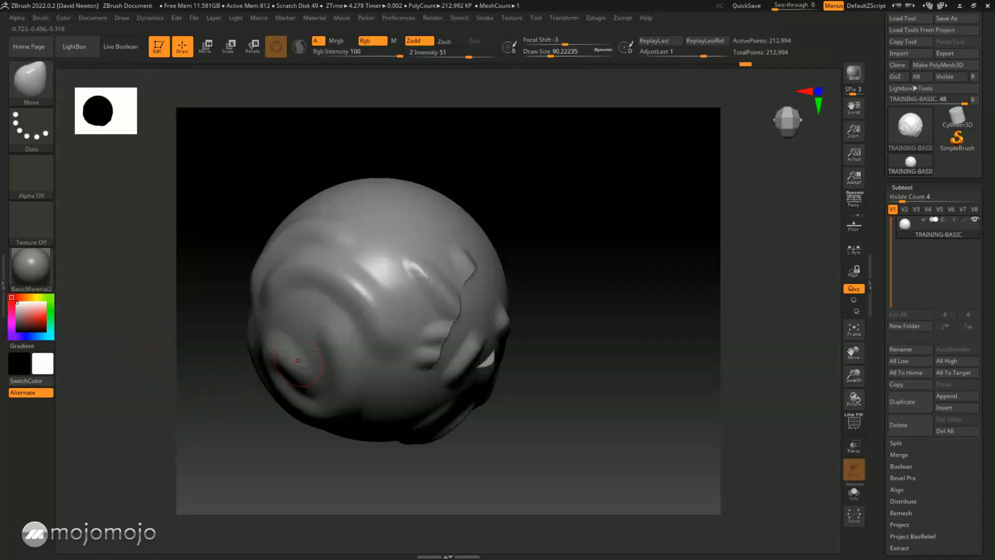
{"action": "key", "text": "space"}
{"action": "left_click_drag", "start_coordinate": [536, 264], "coordinate": [577, 280]}
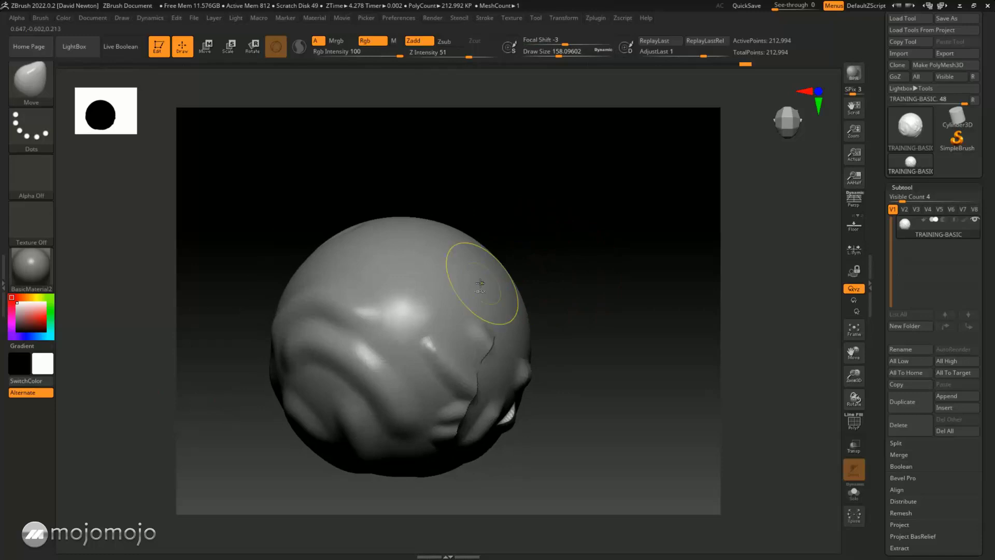
- Mask a circular patch on the smooth upper side of the sphere and invert the mask
{"action": "mouse_move", "coordinate": [424, 269]}
{"action": "left_mouse_down", "text": "ctrl"}
{"action": "mouse_move", "coordinate": [406, 289]}
{"action": "mouse_move", "coordinate": [435, 278]}
{"action": "mouse_move", "coordinate": [417, 266]}
{"action": "left_mouse_up", "text": "ctrl"}
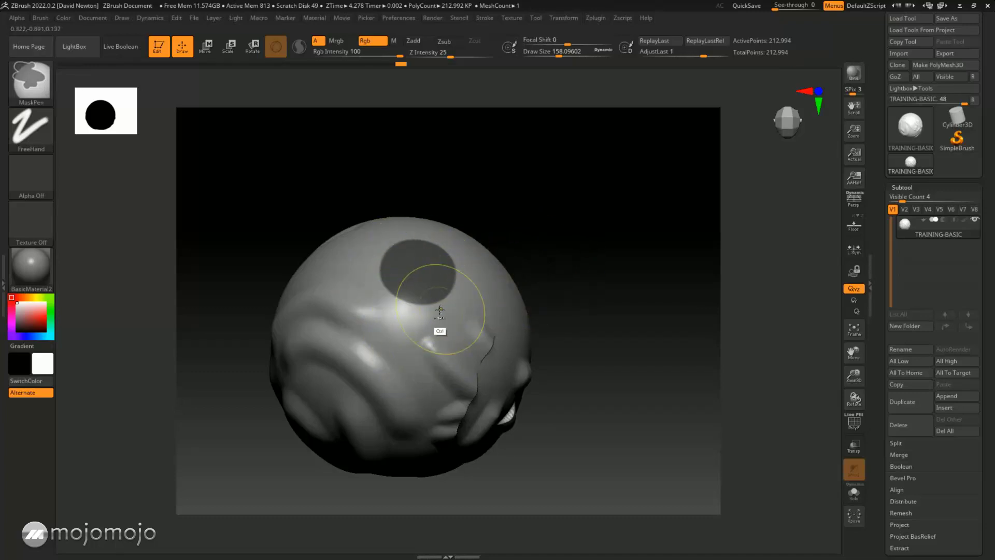
{"action": "left_click", "coordinate": [604, 186], "text": "ctrl"}
{"action": "left_click_drag", "start_coordinate": [588, 231], "coordinate": [624, 225]}
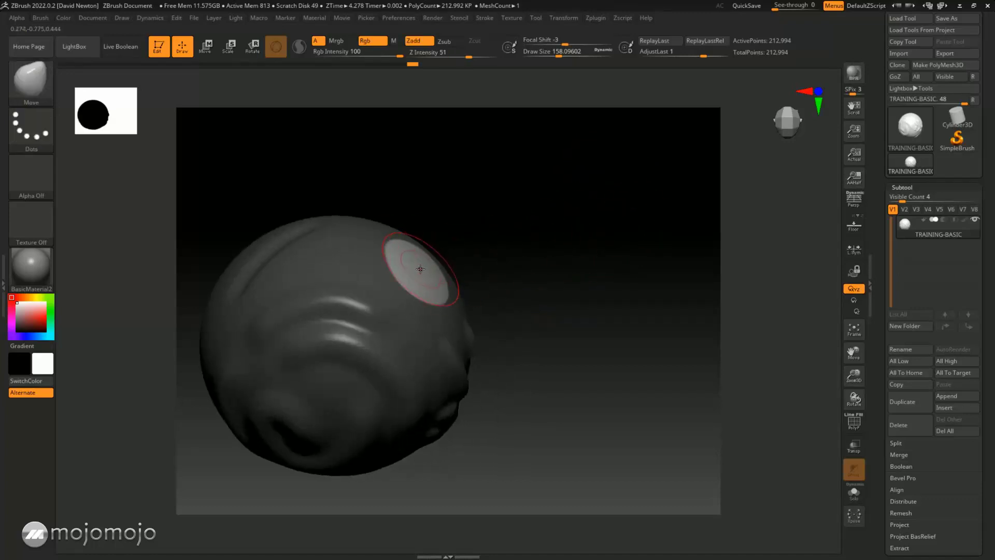
- Pull the unmasked circular patch outward into a pointed horn with the Move brush and clear the mask
{"action": "mouse_move", "coordinate": [447, 249]}
{"action": "left_mouse_down"}
{"action": "mouse_move", "coordinate": [500, 218]}
{"action": "mouse_move", "coordinate": [503, 198]}
{"action": "left_mouse_up"}
{"action": "mouse_move", "coordinate": [581, 247]}
{"action": "left_mouse_down"}
{"action": "mouse_move", "coordinate": [539, 221]}
{"action": "mouse_move", "coordinate": [471, 253]}
{"action": "left_mouse_up"}
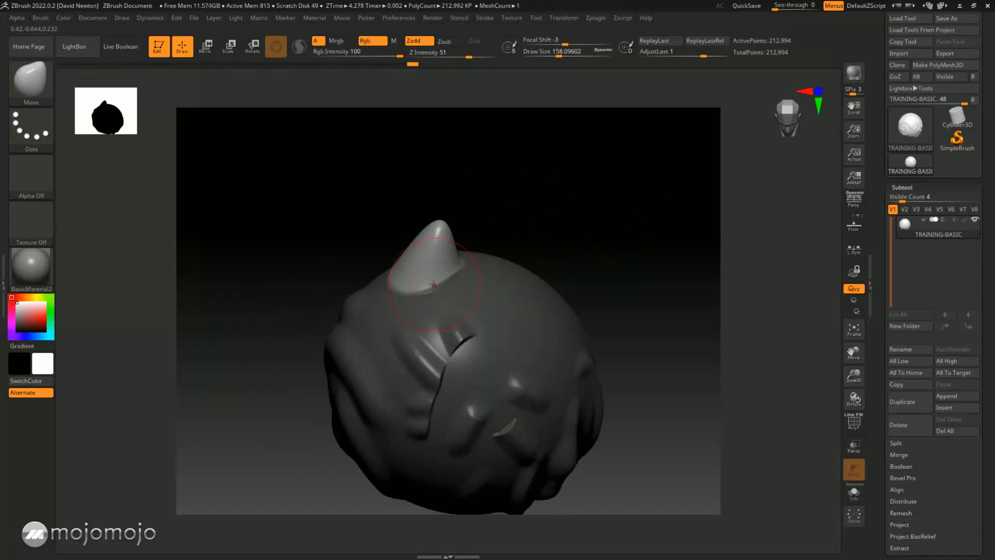
{"action": "left_click_drag", "start_coordinate": [527, 235], "coordinate": [501, 274]}
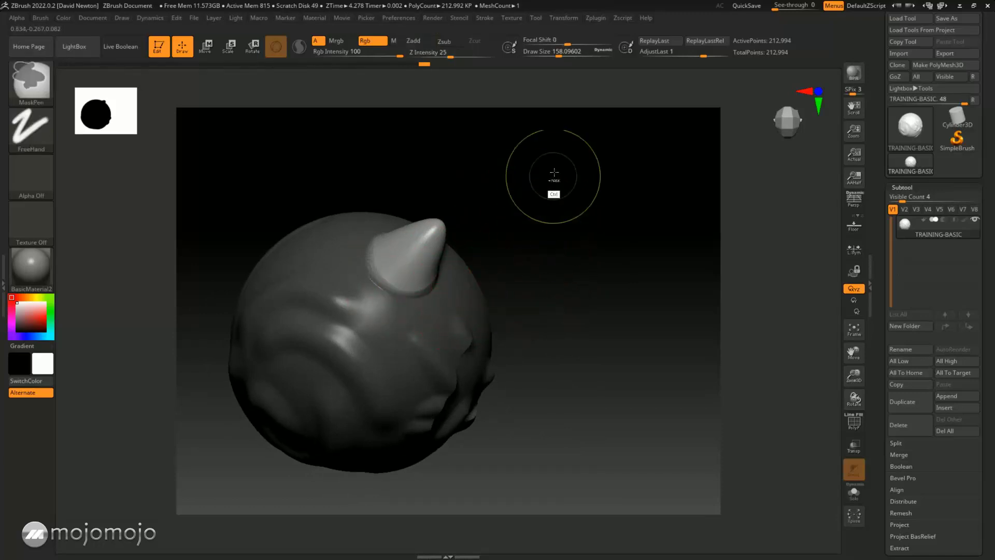
{"action": "mouse_move", "coordinate": [596, 207]}
{"action": "left_mouse_down"}
{"action": "mouse_move", "coordinate": [596, 234]}
{"action": "mouse_move", "coordinate": [568, 249]}
{"action": "mouse_move", "coordinate": [597, 290]}
{"action": "mouse_move", "coordinate": [601, 266]}
{"action": "left_mouse_up"}
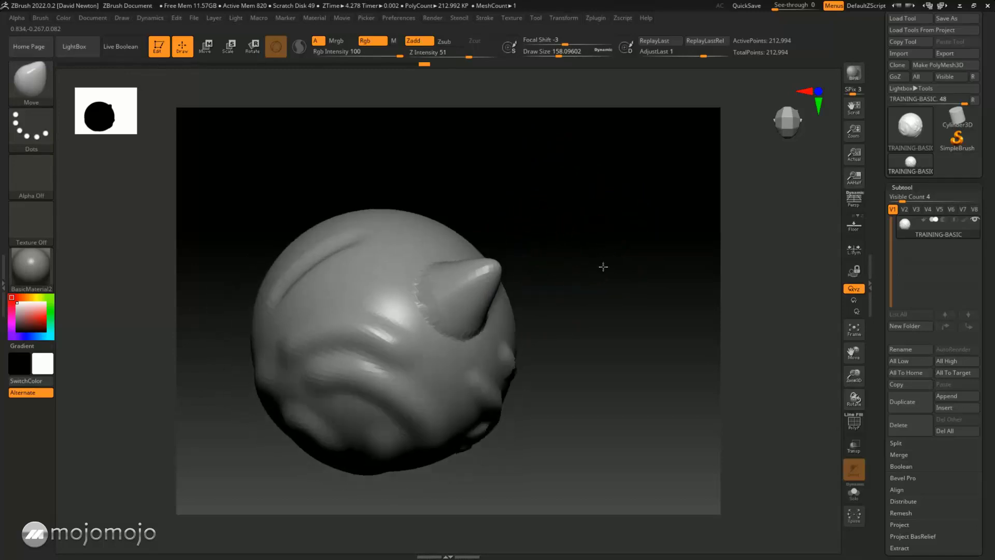
- Mask a soft-edged round spot beside the horn and invert the mask
{"action": "key", "text": "ctrl"}
{"action": "left_click", "coordinate": [378, 284], "text": "ctrl"}
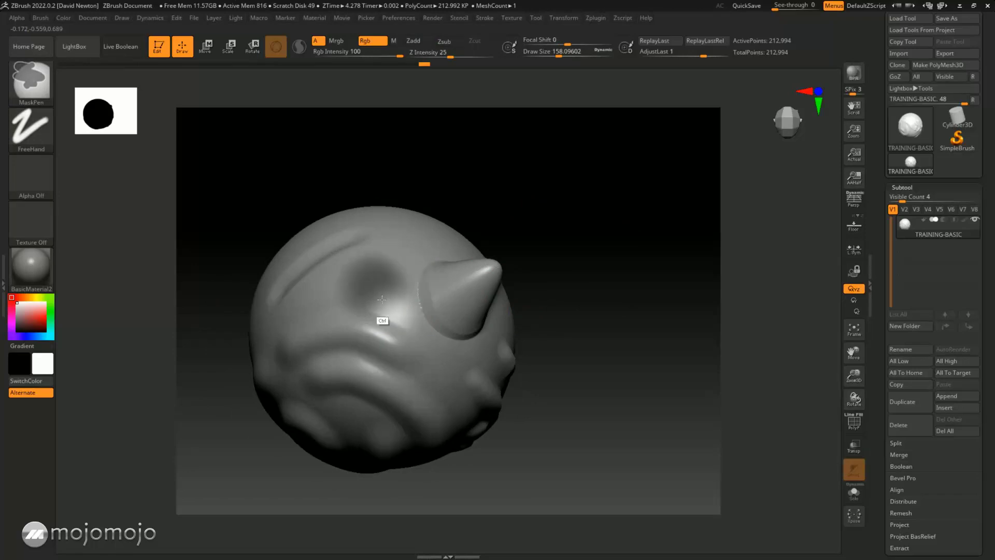
{"action": "key", "text": "space"}
{"action": "left_click_drag", "start_coordinate": [390, 284], "coordinate": [375, 283]}
{"action": "key", "text": "ctrl"}
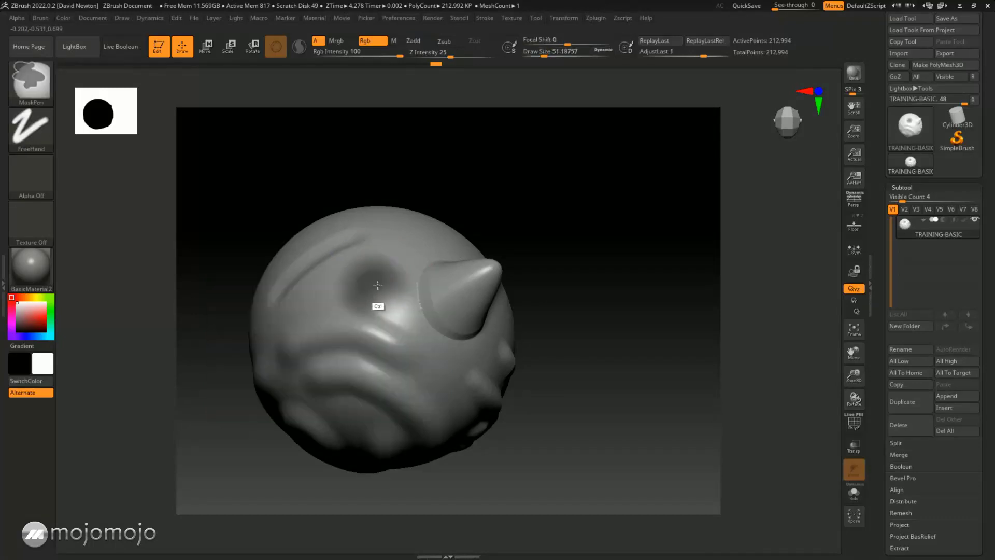
{"action": "left_click", "coordinate": [514, 197], "text": "ctrl"}
{"action": "mouse_move", "coordinate": [550, 233]}
{"action": "left_mouse_down"}
{"action": "mouse_move", "coordinate": [597, 211]}
{"action": "mouse_move", "coordinate": [584, 216]}
{"action": "left_mouse_up"}
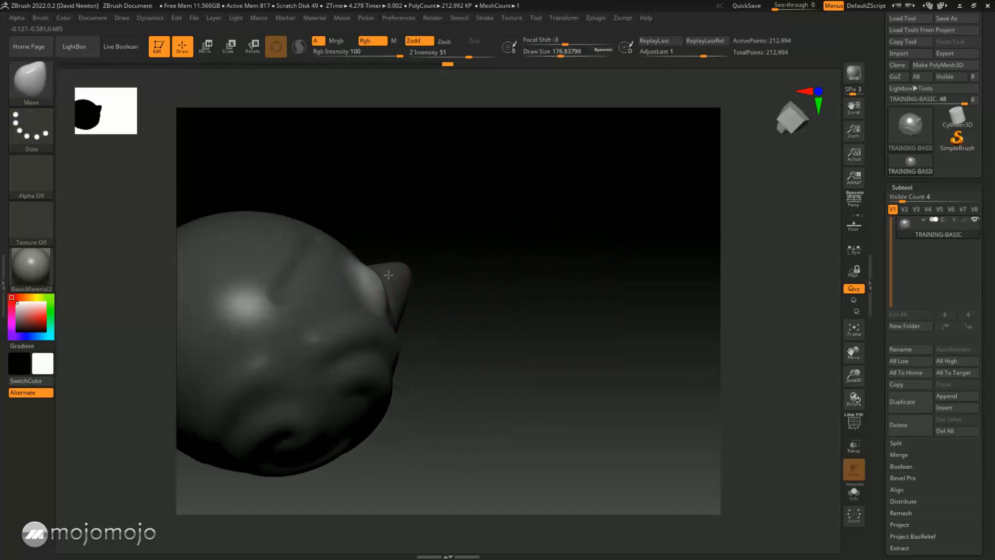
- Pull the unmasked spot outward into a small rounded bump beside the horn and clear the mask
{"action": "mouse_move", "coordinate": [484, 233]}
{"action": "left_mouse_down"}
{"action": "mouse_move", "coordinate": [520, 204]}
{"action": "mouse_move", "coordinate": [391, 285]}
{"action": "left_mouse_up"}
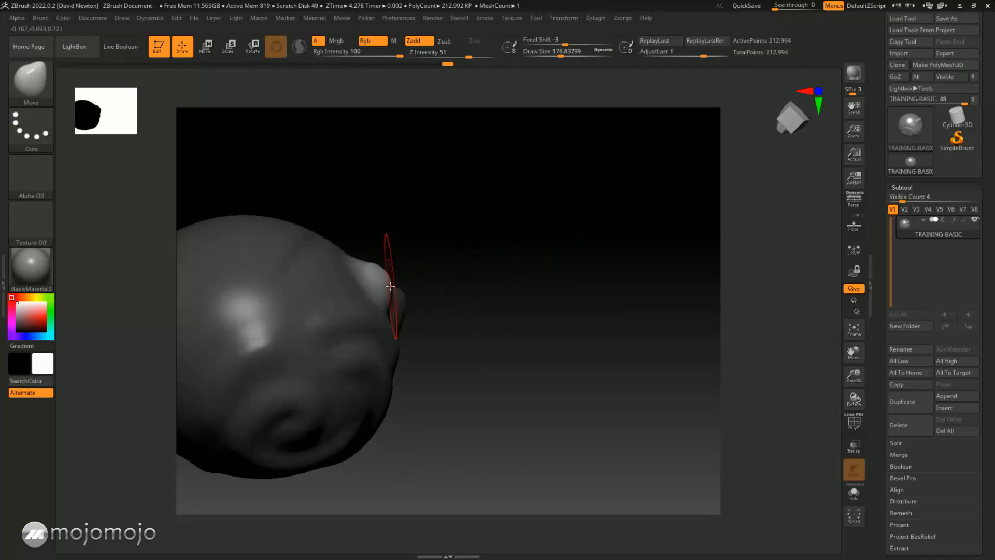
{"action": "left_click_drag", "start_coordinate": [513, 223], "coordinate": [449, 284]}
{"action": "mouse_move", "coordinate": [582, 271]}
{"action": "left_mouse_down"}
{"action": "mouse_move", "coordinate": [595, 280]}
{"action": "mouse_move", "coordinate": [581, 265]}
{"action": "mouse_move", "coordinate": [595, 275]}
{"action": "mouse_move", "coordinate": [584, 264]}
{"action": "mouse_move", "coordinate": [596, 247]}
{"action": "mouse_move", "coordinate": [587, 239]}
{"action": "mouse_move", "coordinate": [604, 318]}
{"action": "mouse_move", "coordinate": [599, 278]}
{"action": "mouse_move", "coordinate": [612, 286]}
{"action": "left_mouse_up"}
{"action": "left_click_drag", "start_coordinate": [568, 259], "coordinate": [624, 289], "text": "alt"}
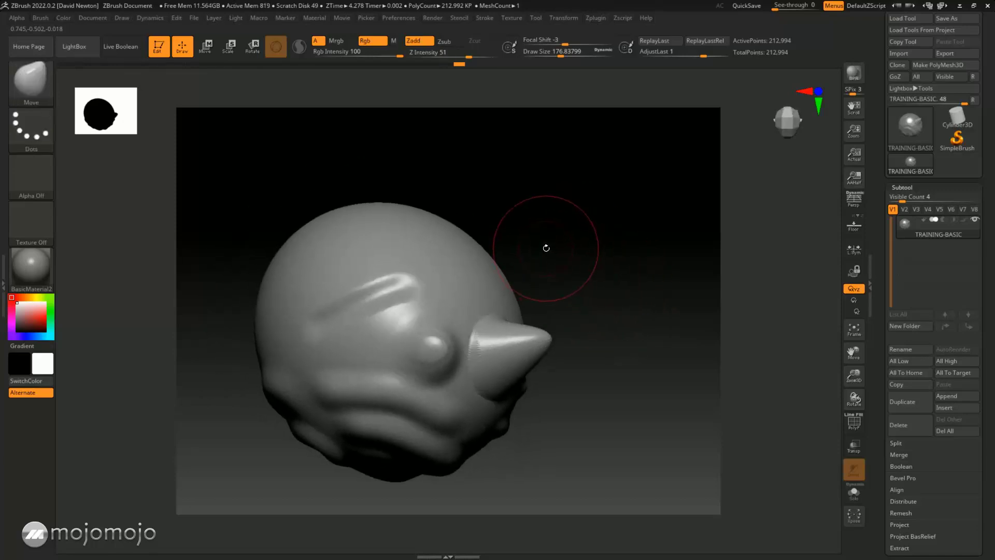
- Adjust the MaskPen's focal shift and paint a wide curved mask across the top of the sphere
{"action": "key", "text": "ctrl"}
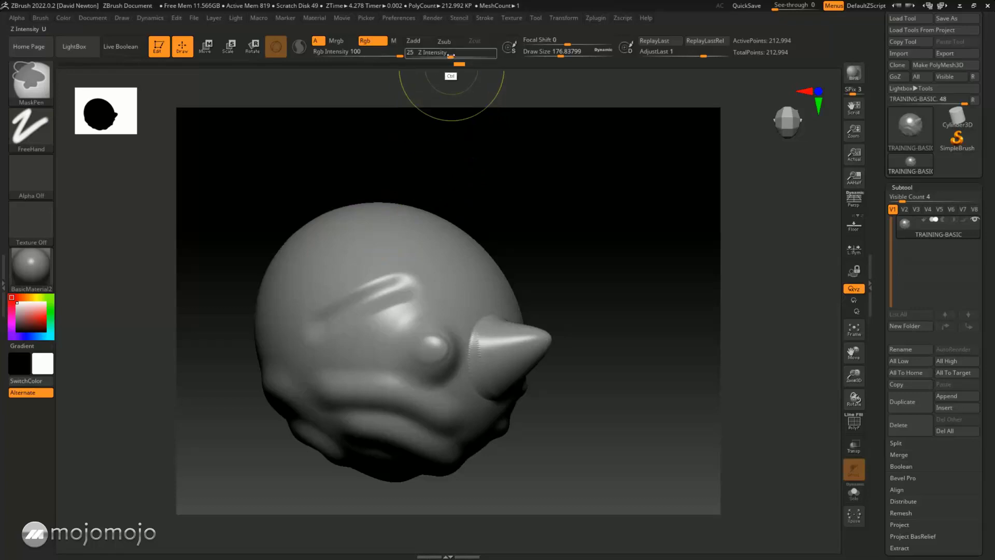
{"action": "mouse_move", "coordinate": [450, 55]}
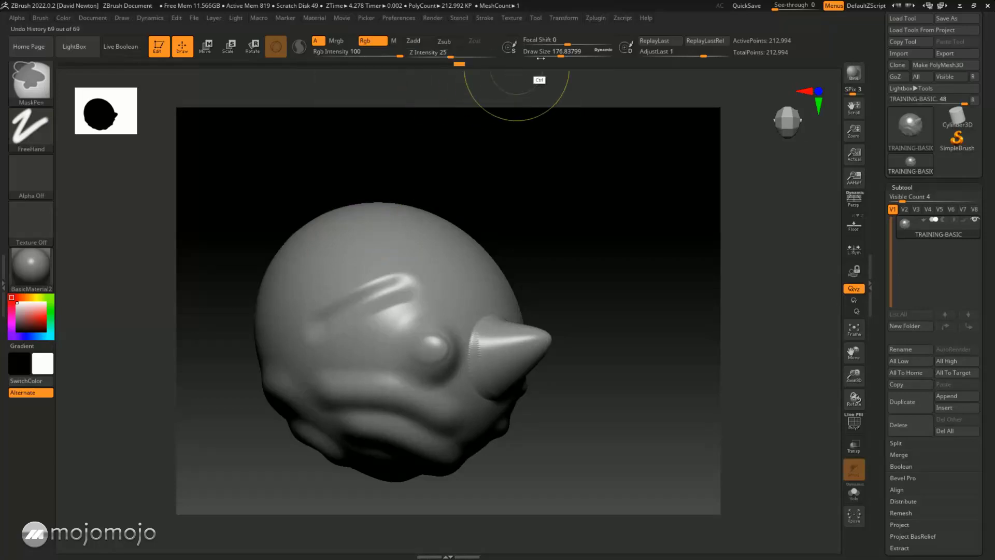
{"action": "left_click", "coordinate": [555, 43]}
{"action": "left_click_drag", "start_coordinate": [555, 43], "coordinate": [524, 41], "text": "ctrl"}
{"action": "mouse_move", "coordinate": [368, 246]}
{"action": "left_mouse_down", "text": "ctrl"}
{"action": "mouse_move", "coordinate": [388, 238]}
{"action": "mouse_move", "coordinate": [442, 247]}
{"action": "left_mouse_up", "text": "ctrl"}
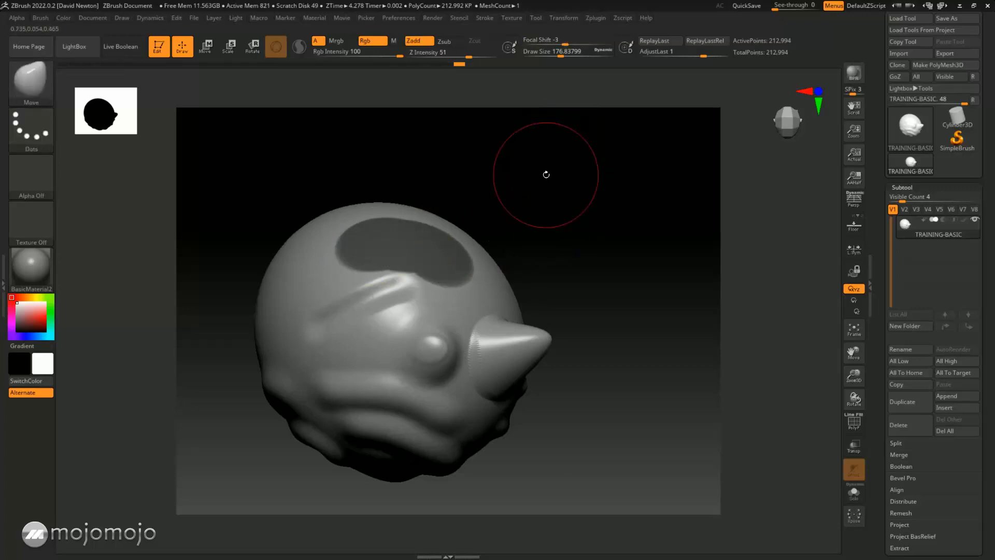
- Set the Move brush's draw size to about 80
{"action": "key", "text": "space"}
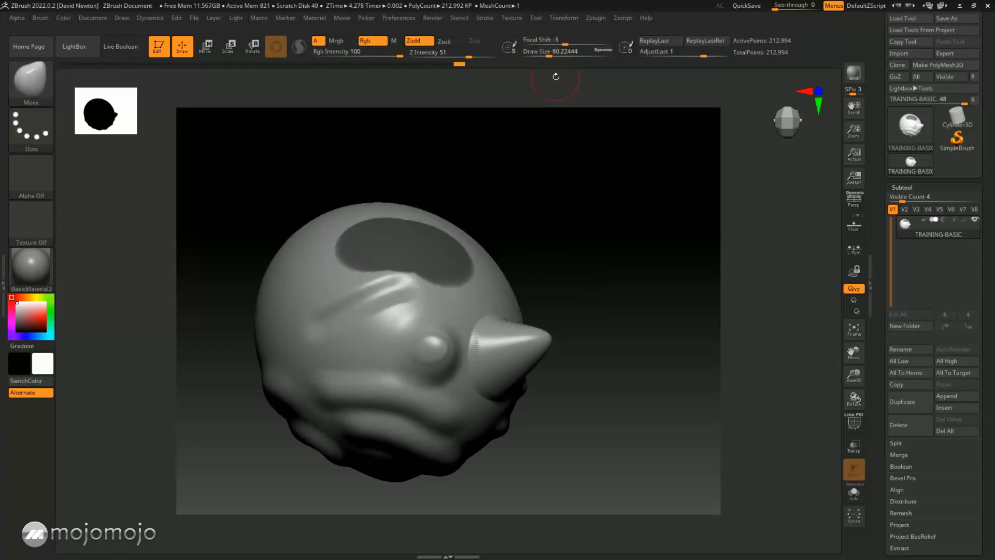
- Set the MaskPen's focal shift to 33 and paint a short soft-edged mask stroke on the side of the sphere
{"action": "left_click_drag", "start_coordinate": [528, 43], "coordinate": [581, 44], "text": "ctrl"}
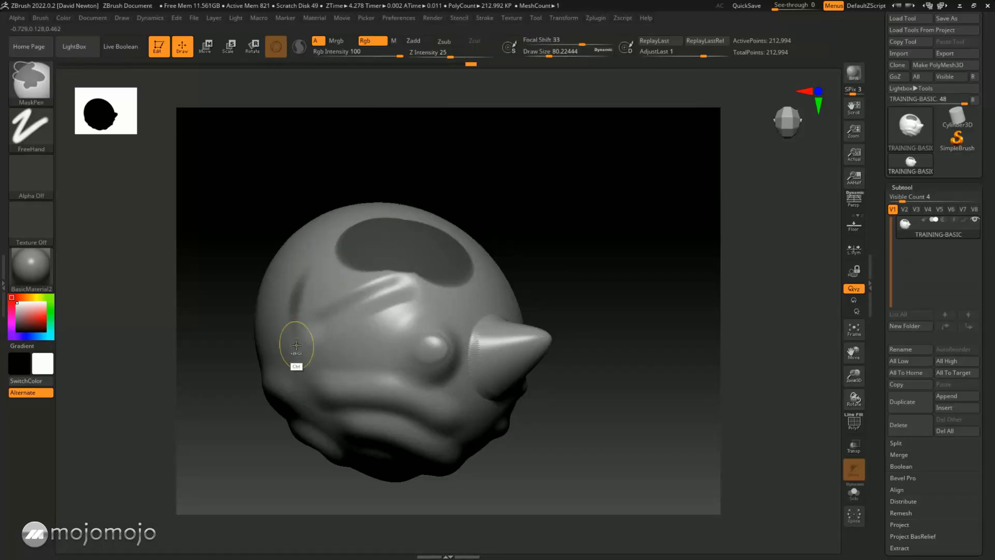
{"action": "mouse_move", "coordinate": [533, 229]}
{"action": "left_mouse_down"}
{"action": "mouse_move", "coordinate": [571, 225]}
{"action": "mouse_move", "coordinate": [610, 117]}
{"action": "left_mouse_up"}
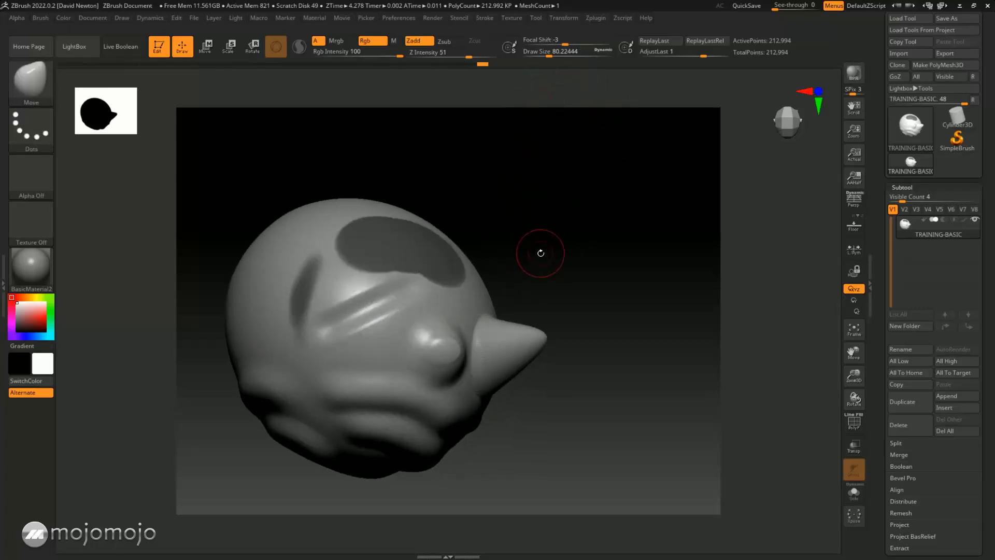
- Examine the MaskPen's own focal shift, draw size, intensity, brush, stroke and alpha settings
{"action": "key", "text": "ctrl"}
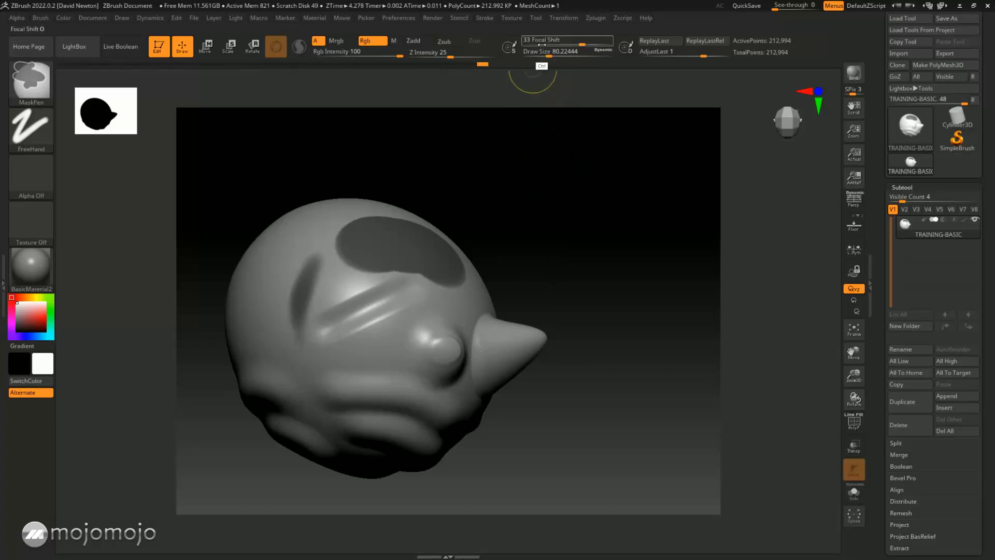
{"action": "mouse_move", "coordinate": [543, 51]}
{"action": "mouse_move", "coordinate": [456, 56]}
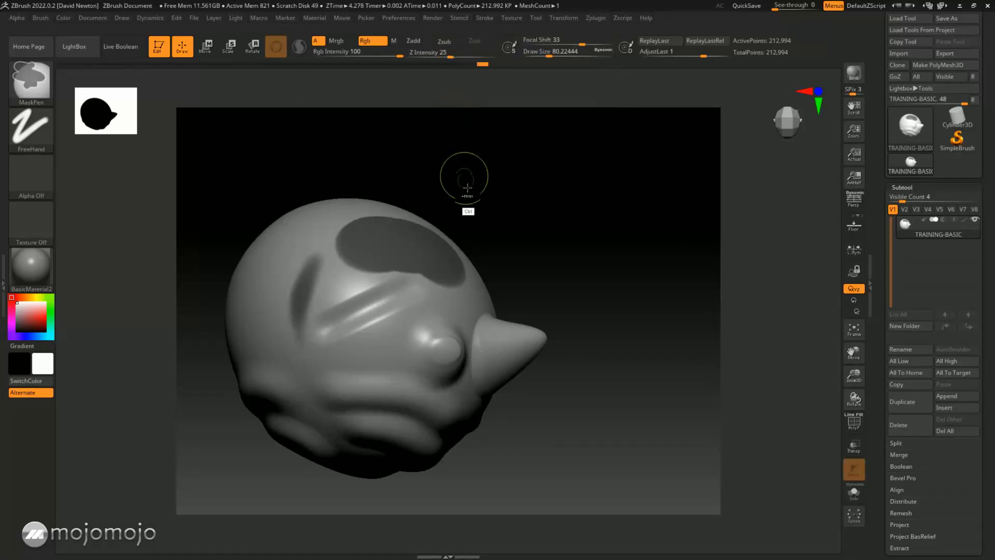
{"action": "mouse_move", "coordinate": [33, 85]}
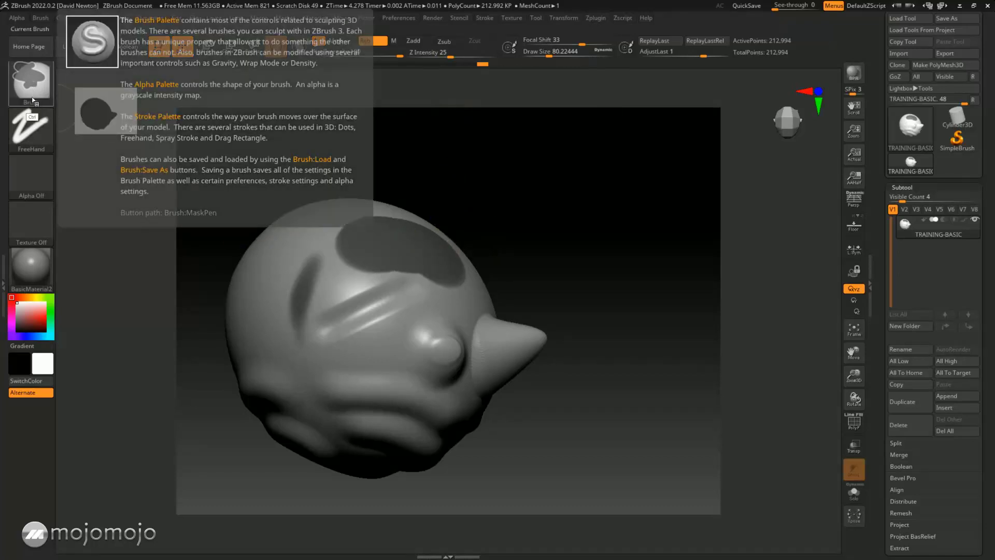
{"action": "mouse_move", "coordinate": [29, 146]}
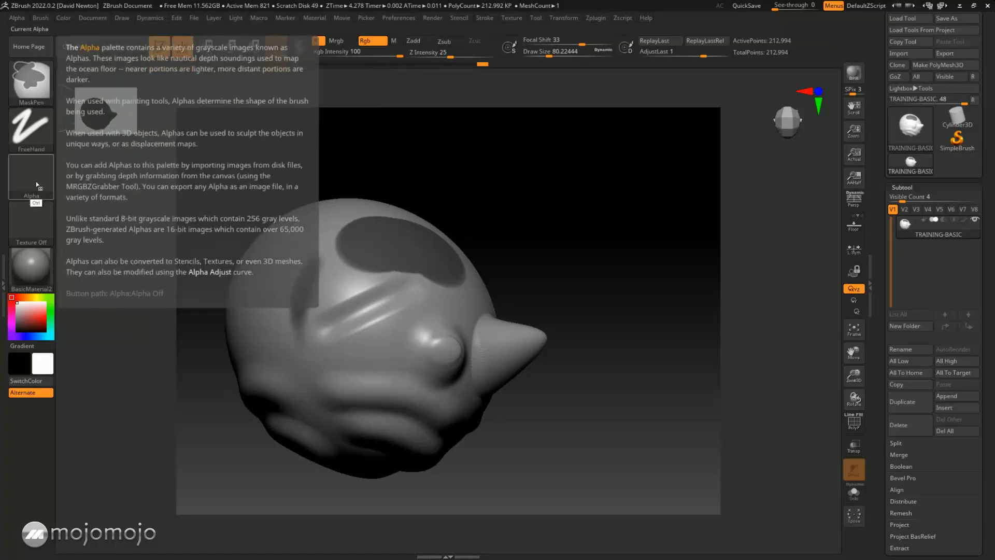
- Clear the existing masks and paint a curved mask band on the sphere above the diagonal groove
{"action": "left_click_drag", "start_coordinate": [565, 208], "coordinate": [605, 297], "text": "ctrl"}
{"action": "left_click_drag", "start_coordinate": [581, 243], "coordinate": [613, 251], "text": "alt"}
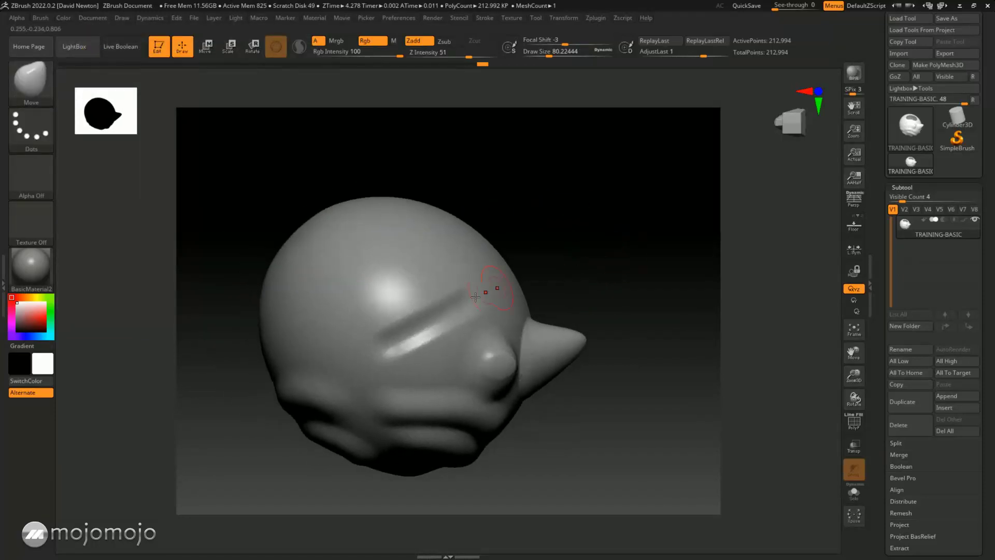
{"action": "mouse_move", "coordinate": [420, 240]}
{"action": "left_mouse_down", "text": "ctrl"}
{"action": "mouse_move", "coordinate": [336, 330]}
{"action": "mouse_move", "coordinate": [351, 309]}
{"action": "left_mouse_up", "text": "ctrl"}
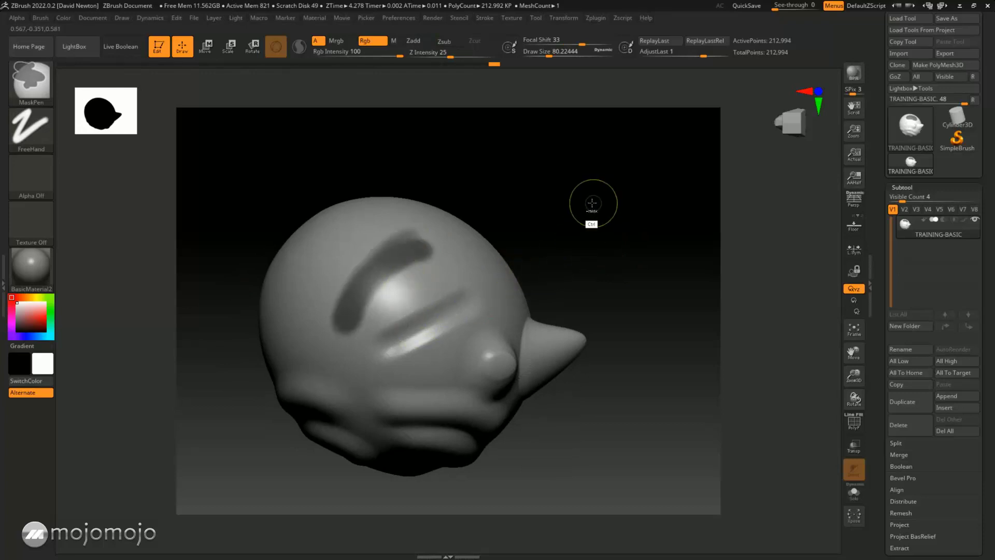
- Invert the curved band mask twice and clear it from the sphere
{"action": "left_click", "coordinate": [594, 192], "text": "ctrl"}
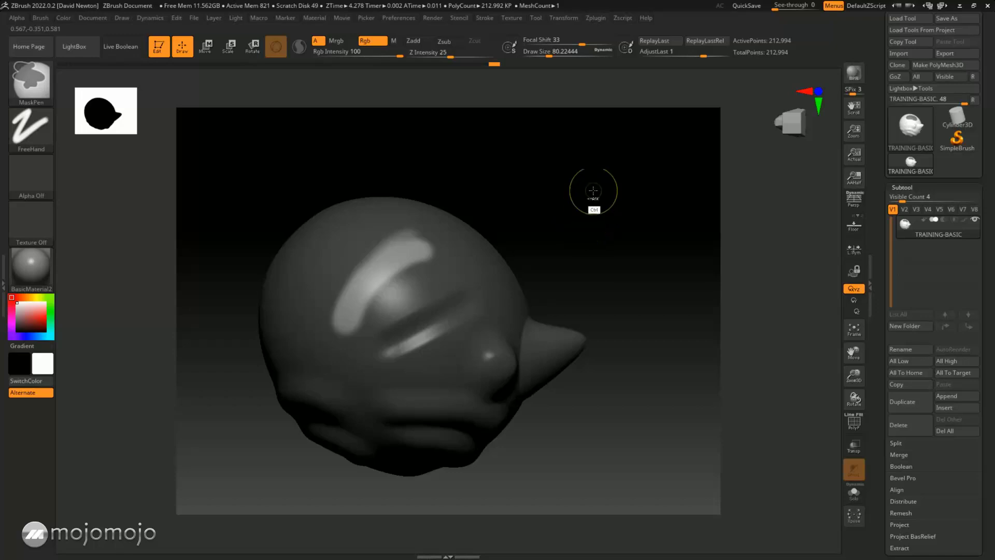
{"action": "left_click", "coordinate": [593, 190], "text": "ctrl"}
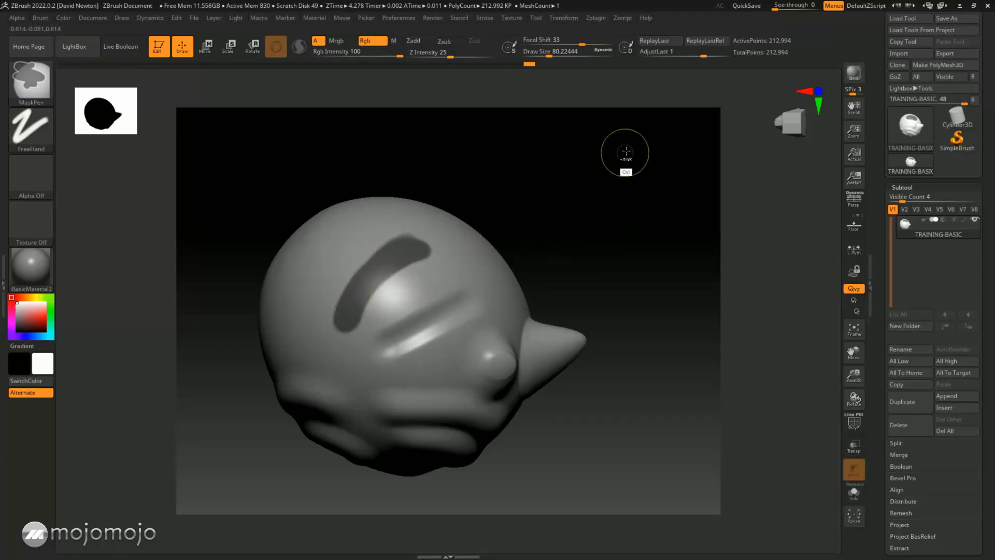
{"action": "left_click_drag", "start_coordinate": [652, 190], "coordinate": [647, 197], "text": "ctrl"}
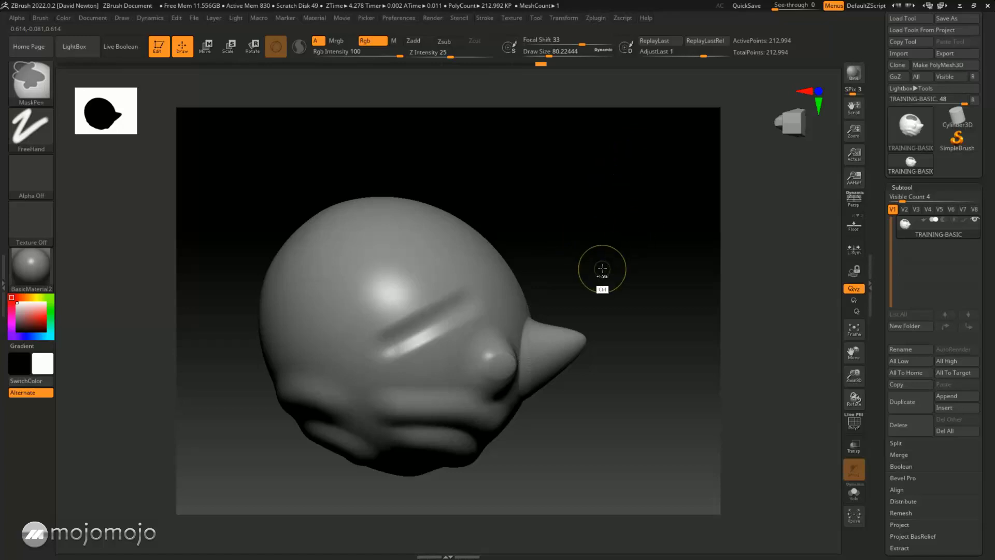